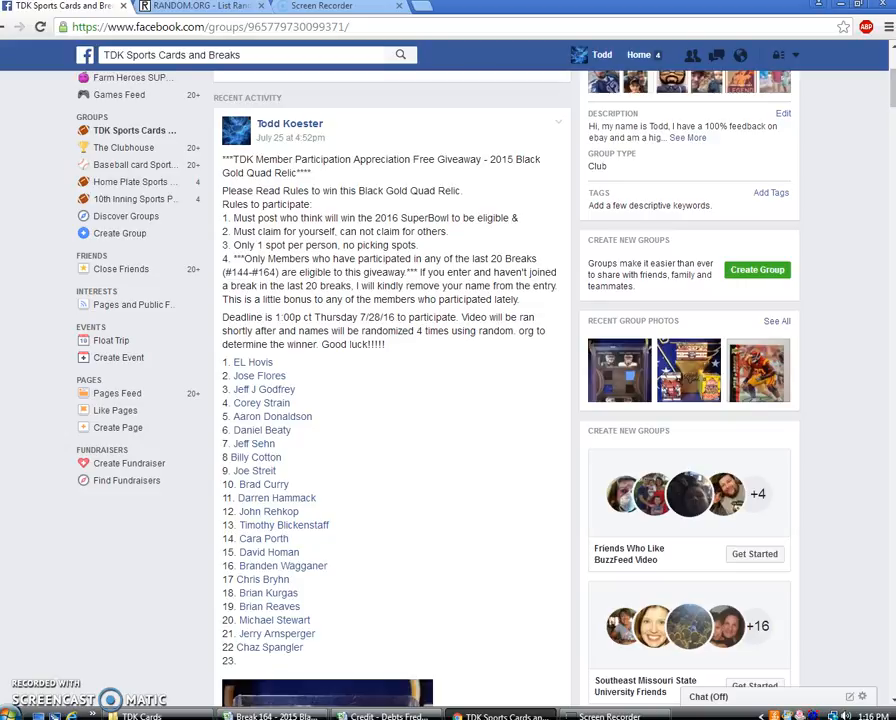
Run the first randomization of the 22-name entrant list in the List Randomizer
left_click(196, 8)
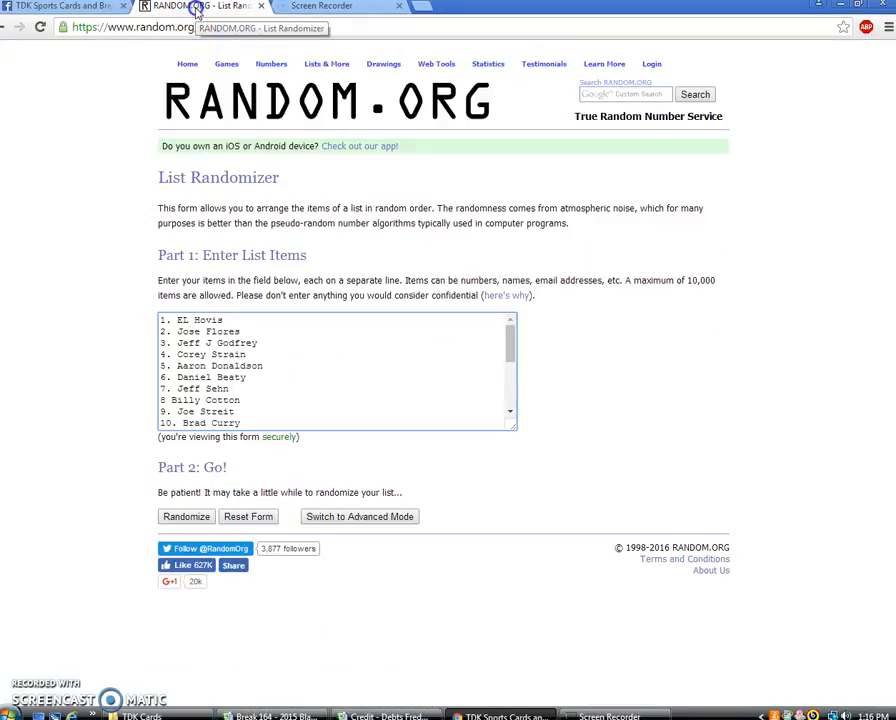
left_click_drag(514, 352, 508, 412)
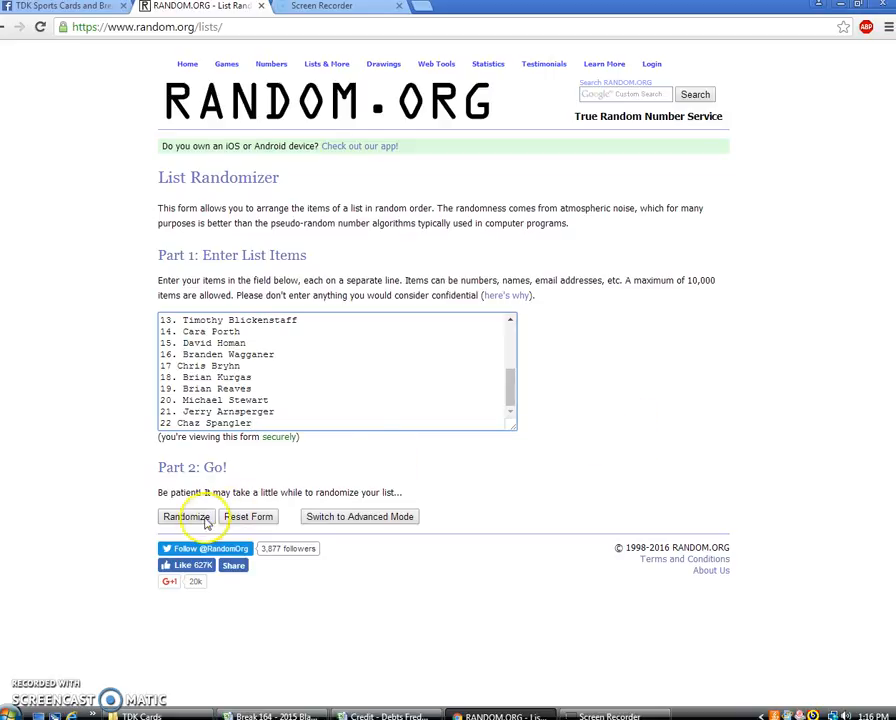
left_click(186, 516)
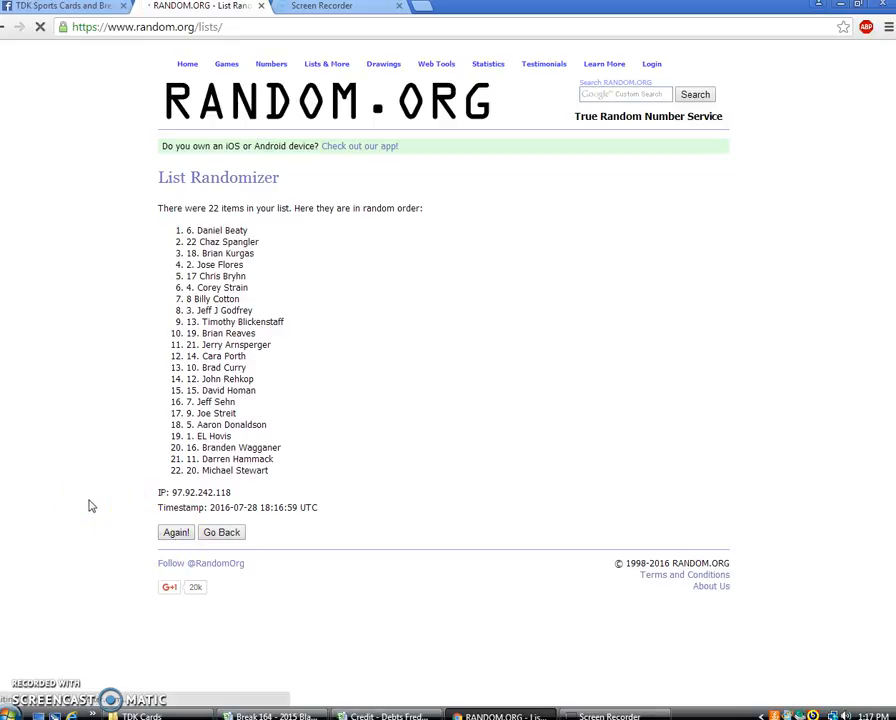
Shuffle the list to its third randomization and copy the timestamp and 'randomized 3 times' lines
left_click(176, 532)
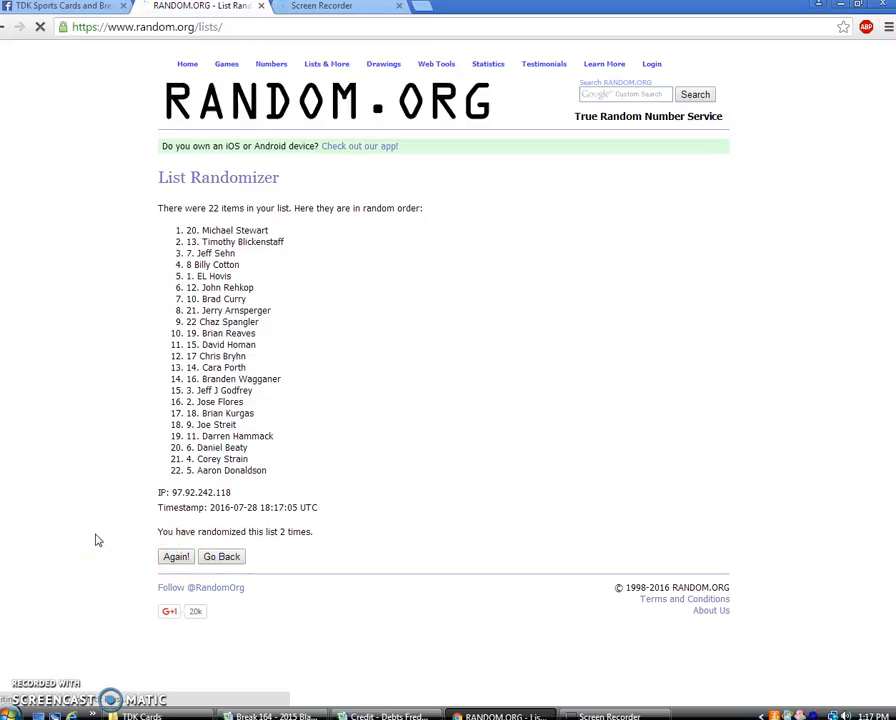
left_click(176, 556)
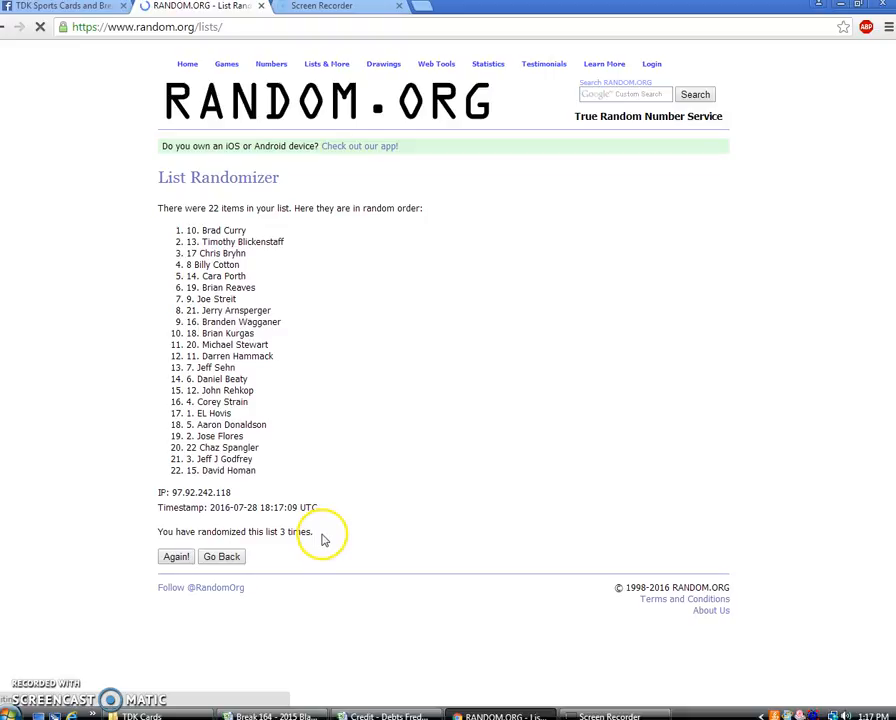
left_click_drag(315, 532, 158, 507)
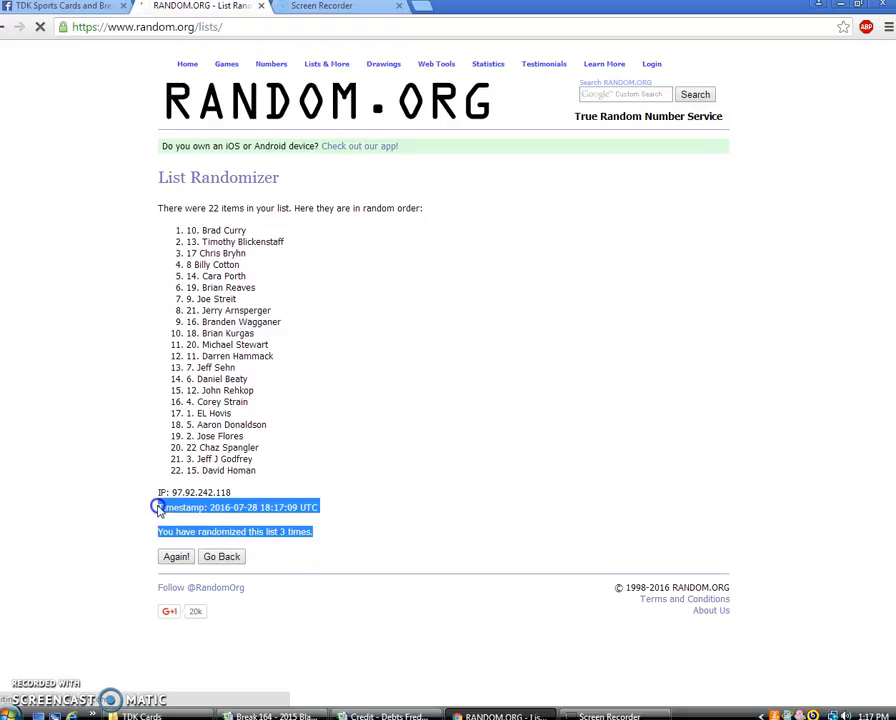
right_click(165, 508)
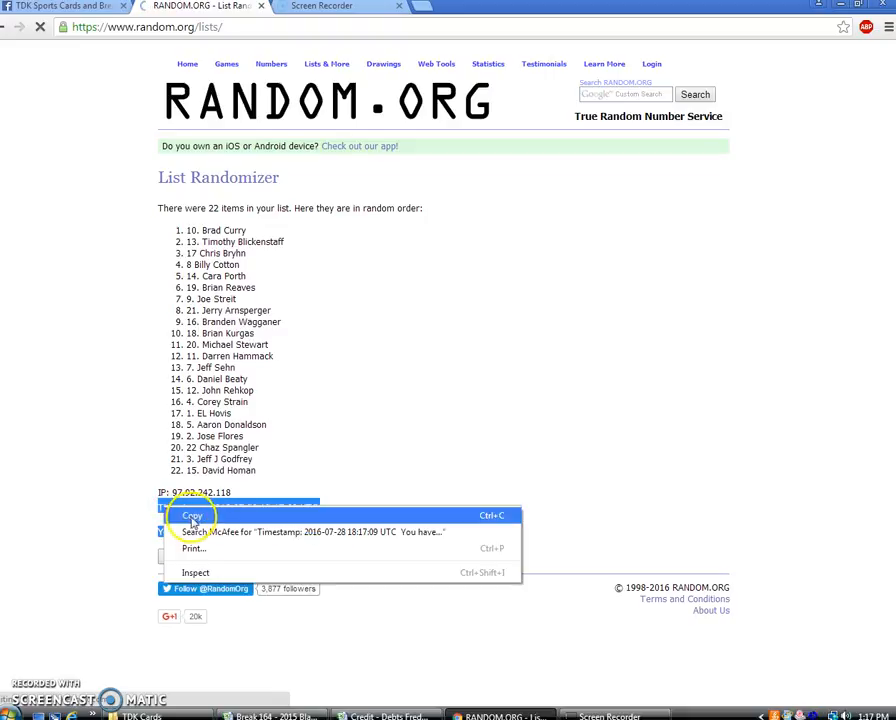
left_click(192, 516)
Post the copied timestamp and 'randomized this list 3 times' note as a comment on the giveaway thread
left_click(52, 8)
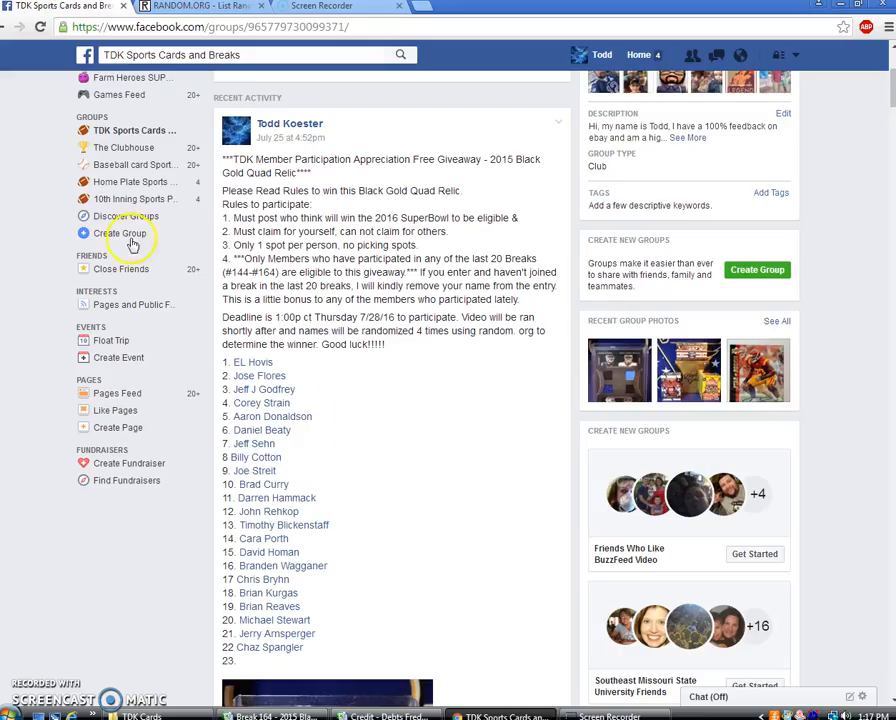
scroll(415, 470, "down", 8)
scroll(415, 470, "down", 6)
scroll(415, 470, "down", 8)
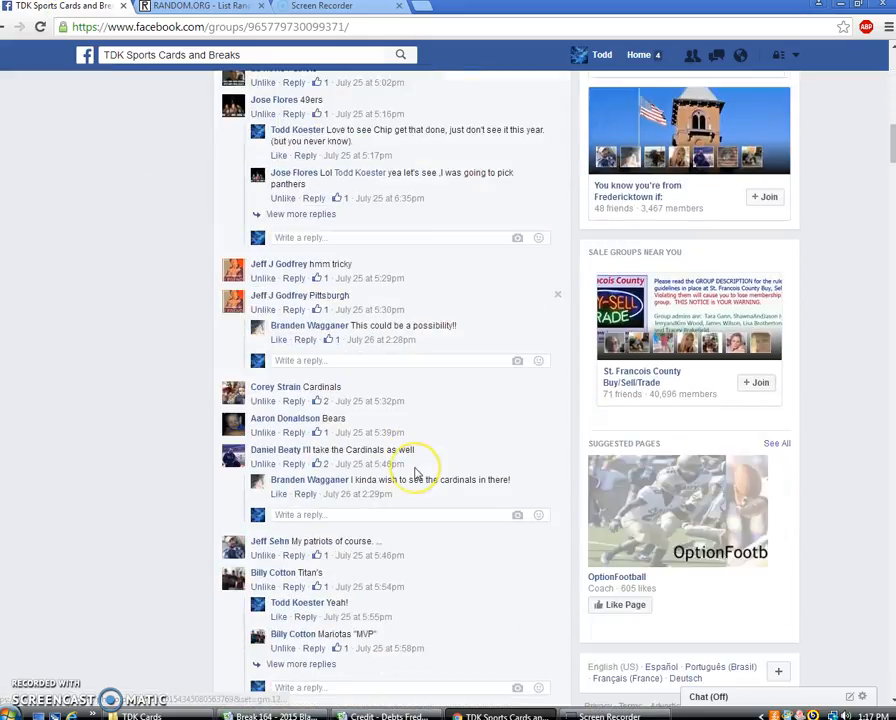
scroll(415, 470, "down", 6)
scroll(415, 470, "down", 6)
scroll(415, 470, "down", 3)
scroll(414, 467, "down", 5)
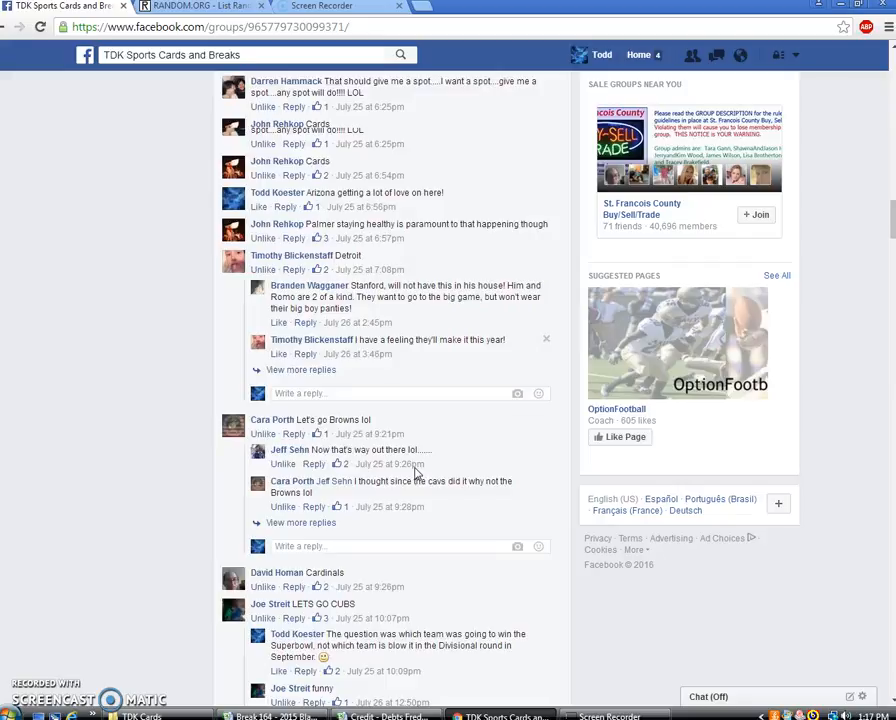
scroll(414, 467, "down", 5)
scroll(414, 467, "down", 5)
scroll(414, 467, "down", 5)
scroll(414, 467, "down", 5)
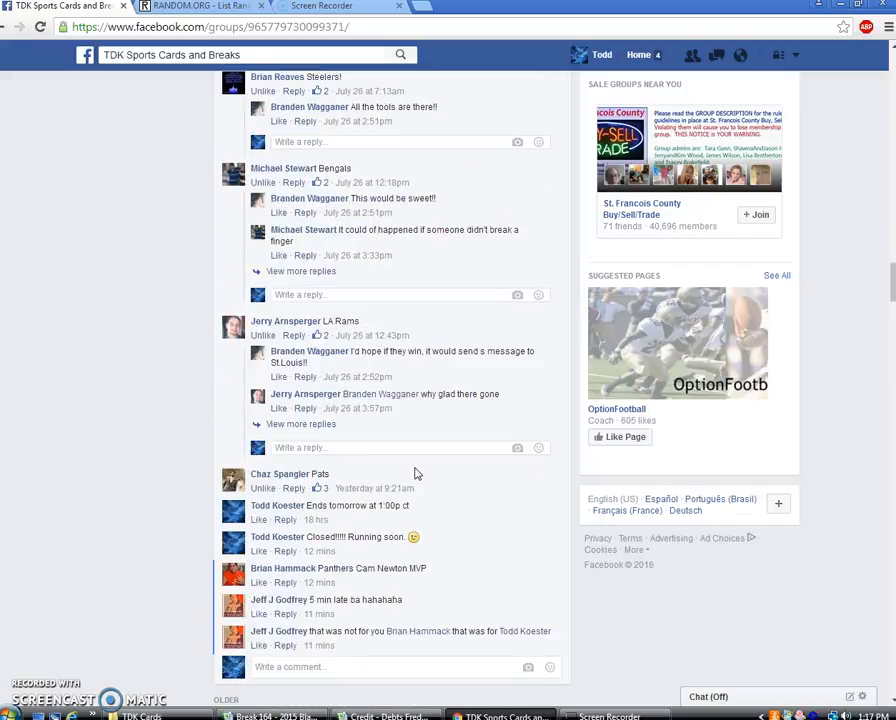
scroll(414, 467, "down", 4)
left_click(343, 381)
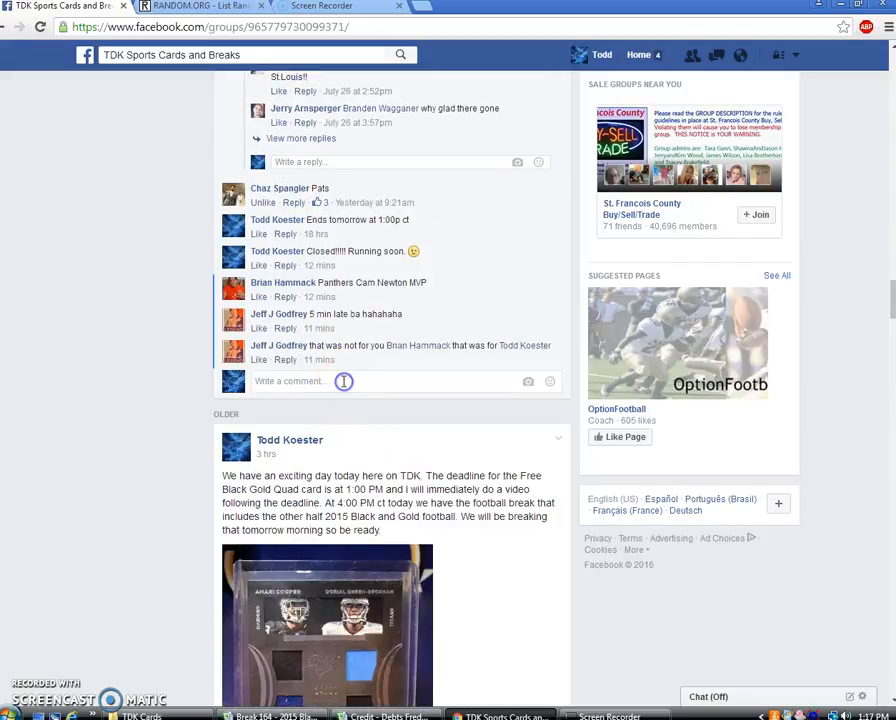
right_click(343, 381)
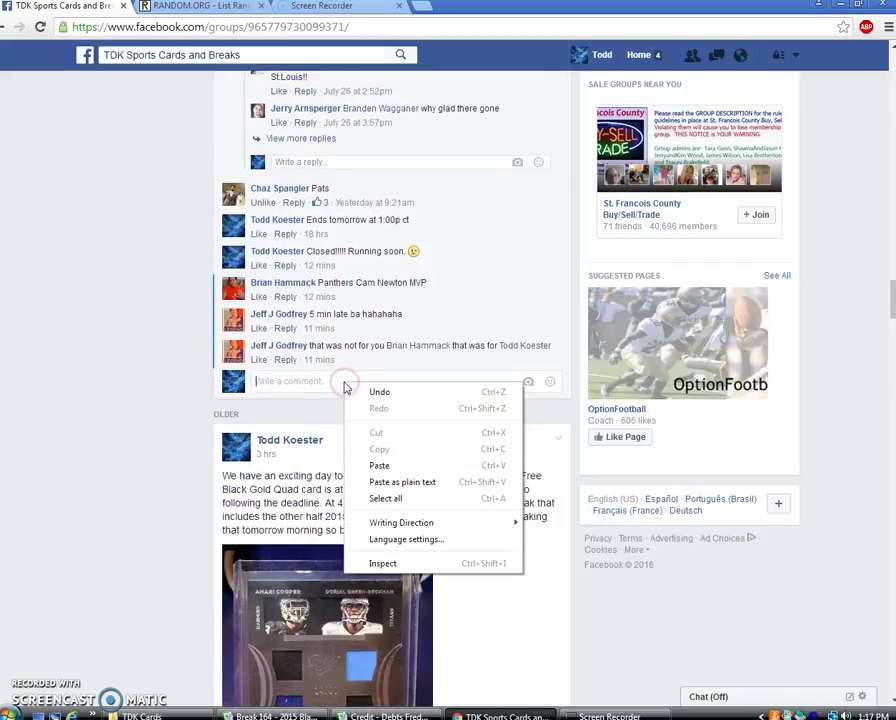
left_click(379, 465)
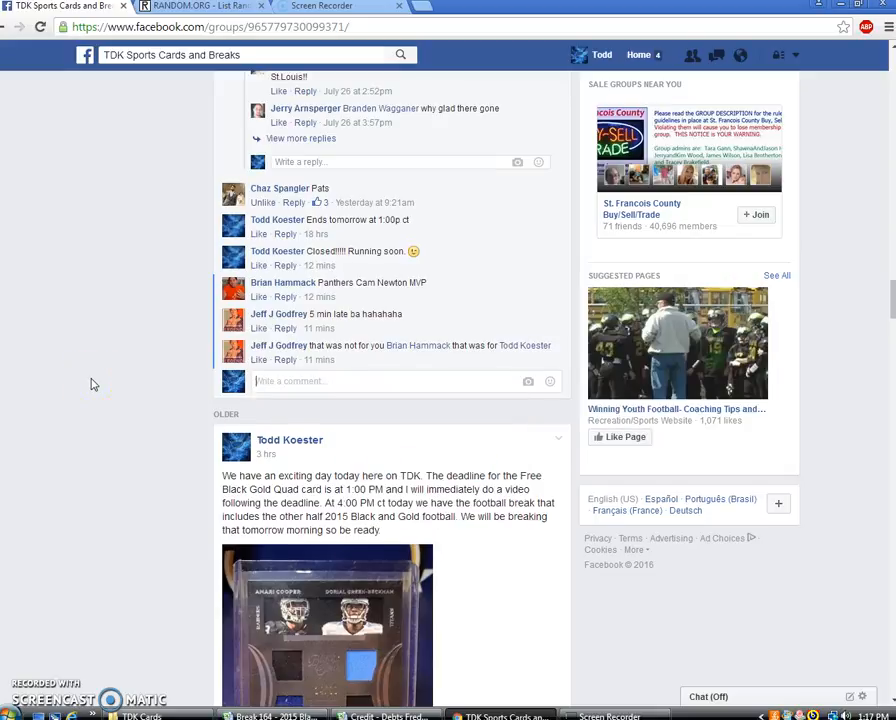
key("ctrl+v")
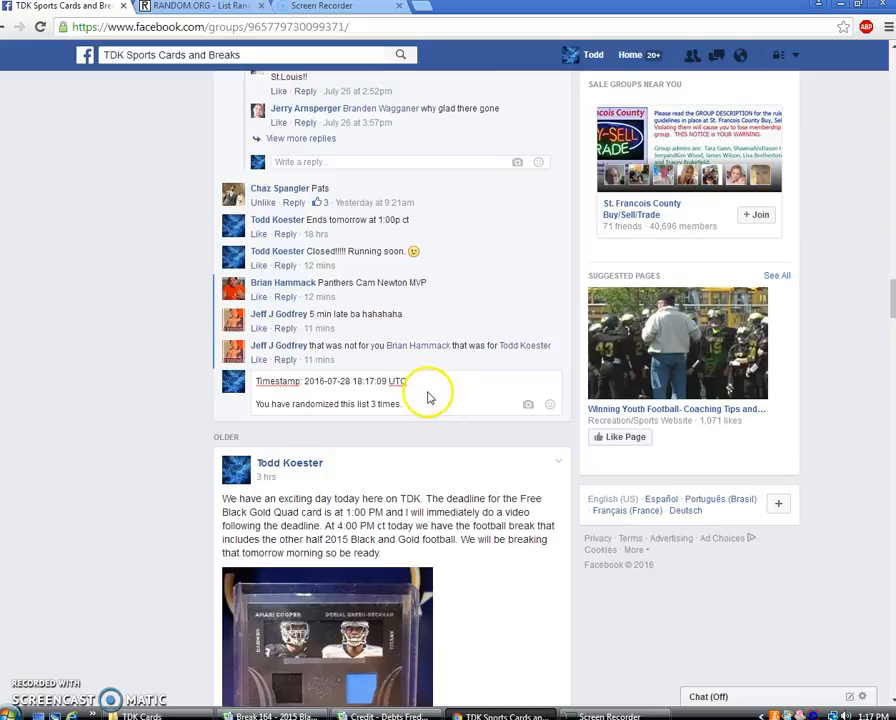
key("Return")
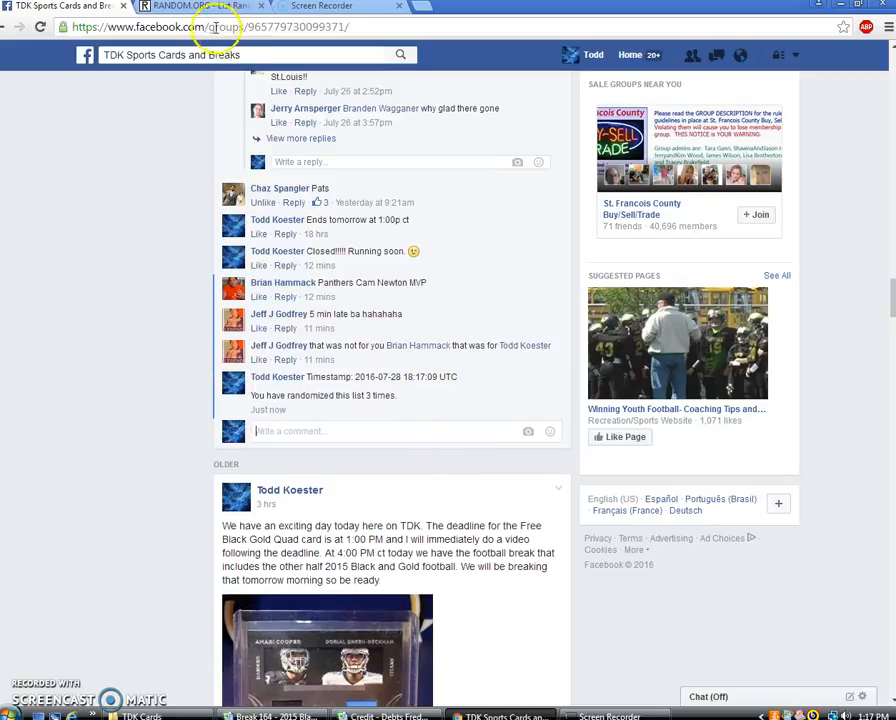
left_click(195, 6)
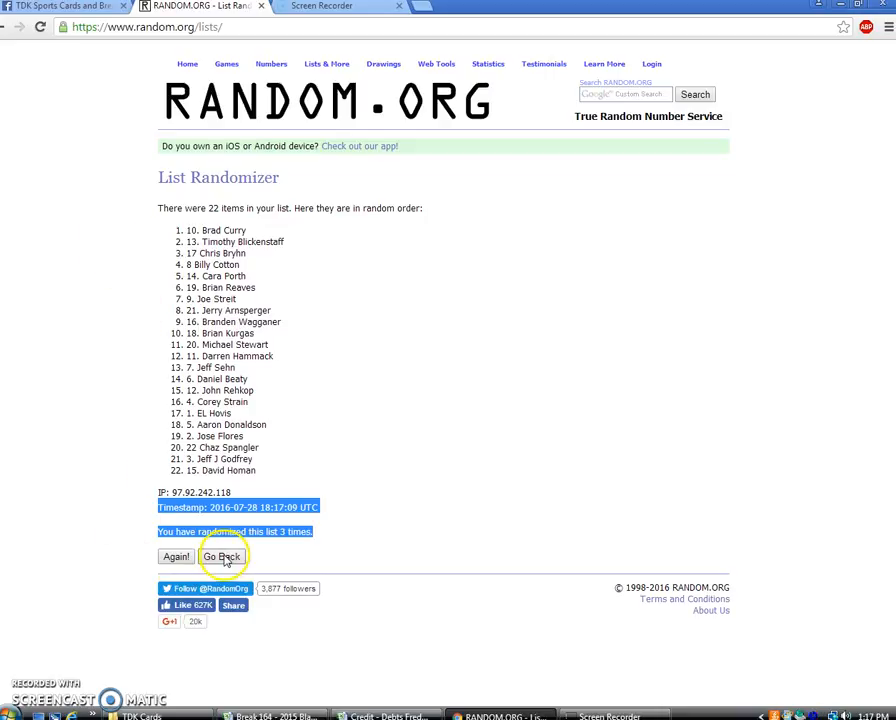
left_click(175, 557)
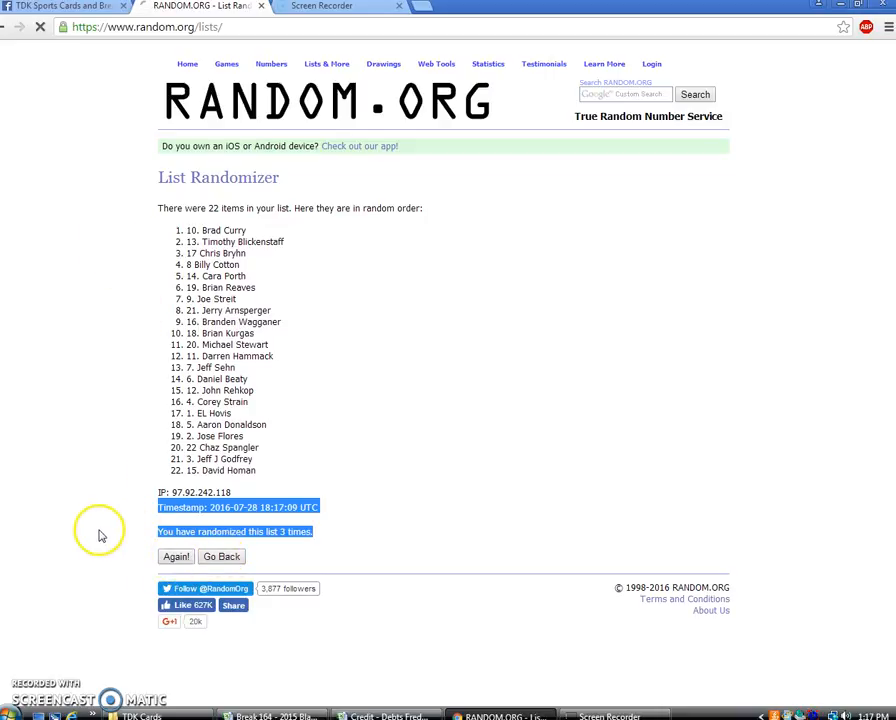